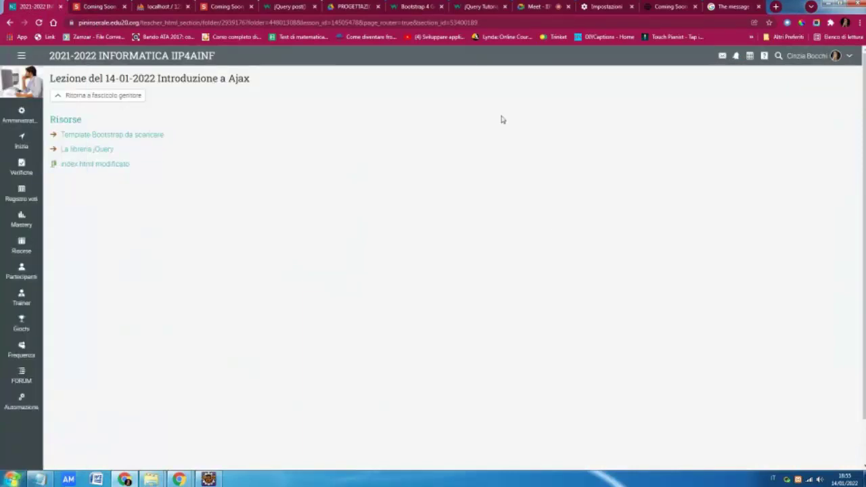
# Step: Switch to Eclipse and open the Java EE (default) perspective
pyautogui.moveTo(266, 467)
pyautogui.click(217, 433)
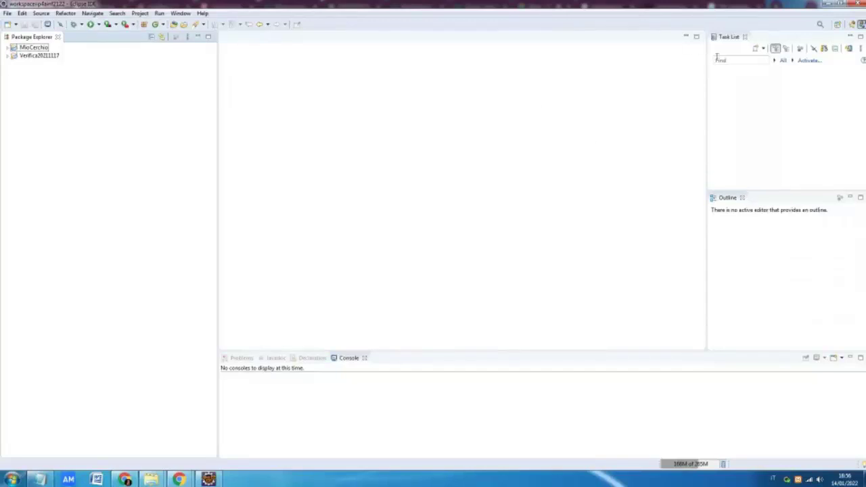
pyautogui.click(838, 26)
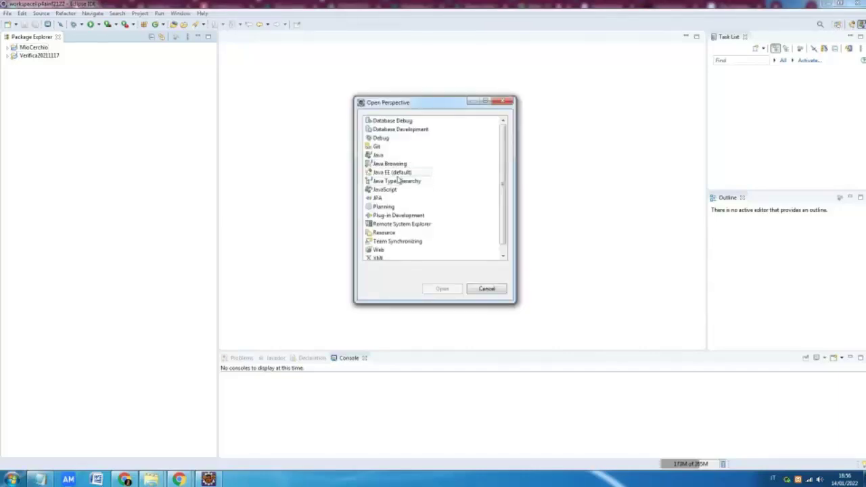
pyautogui.click(392, 173)
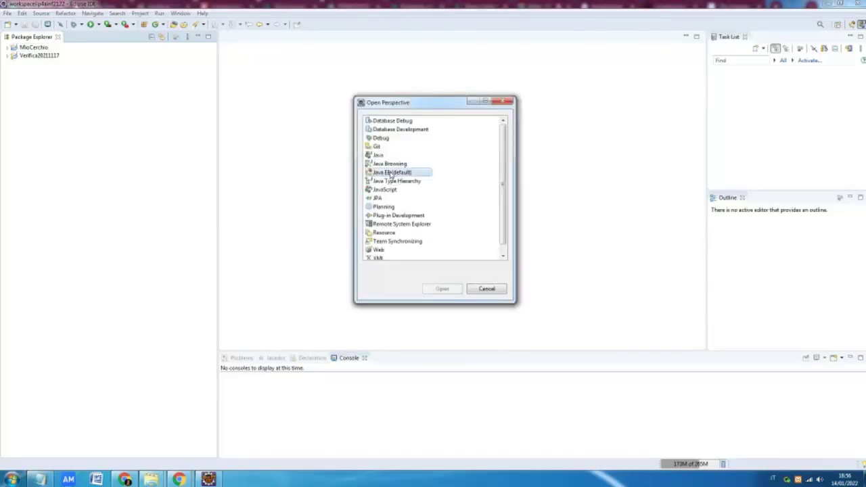
pyautogui.click(451, 289)
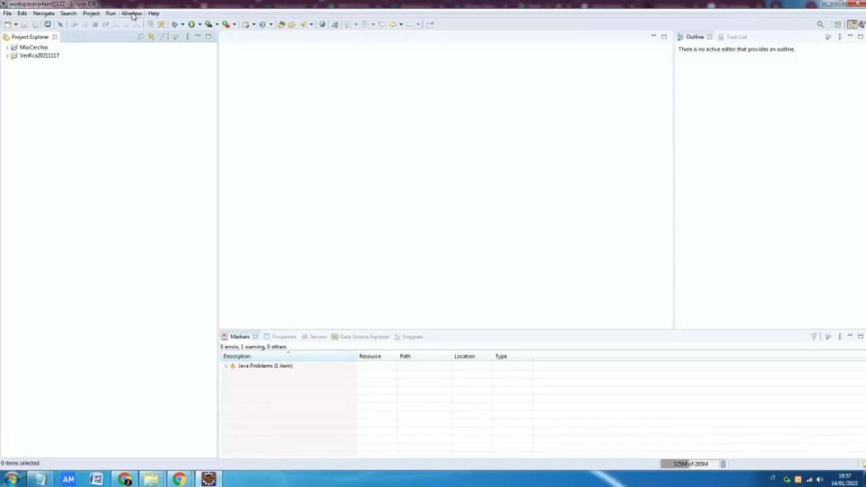
pyautogui.click(132, 14)
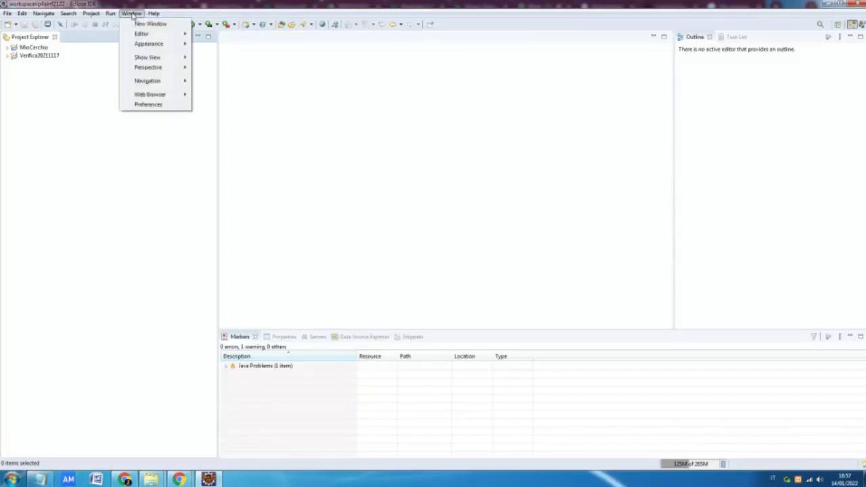
pyautogui.moveTo(149, 67)
pyautogui.moveTo(225, 69)
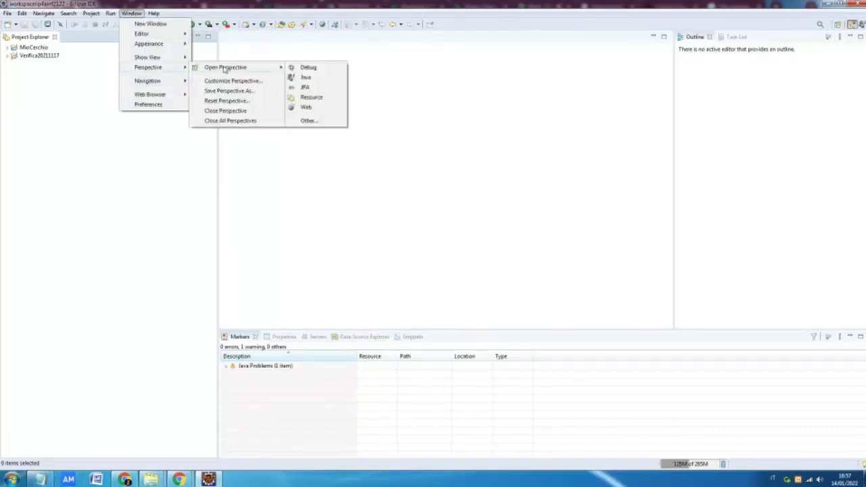
pyautogui.click(308, 120)
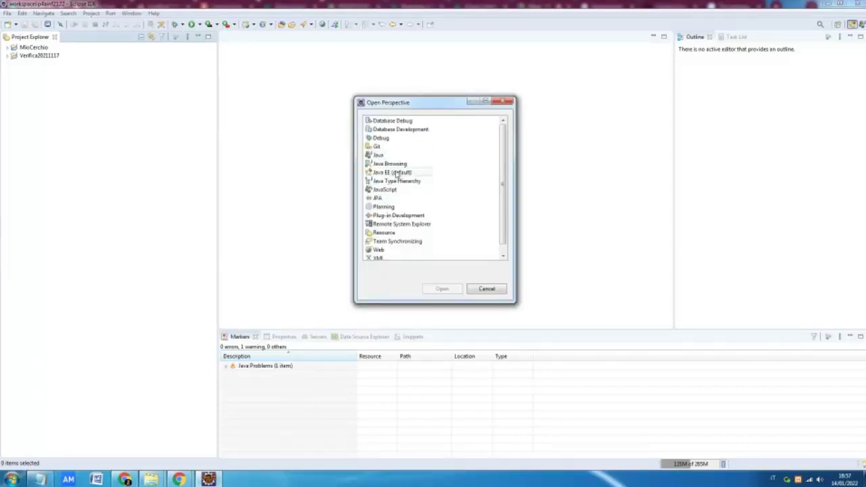
pyautogui.click(479, 289)
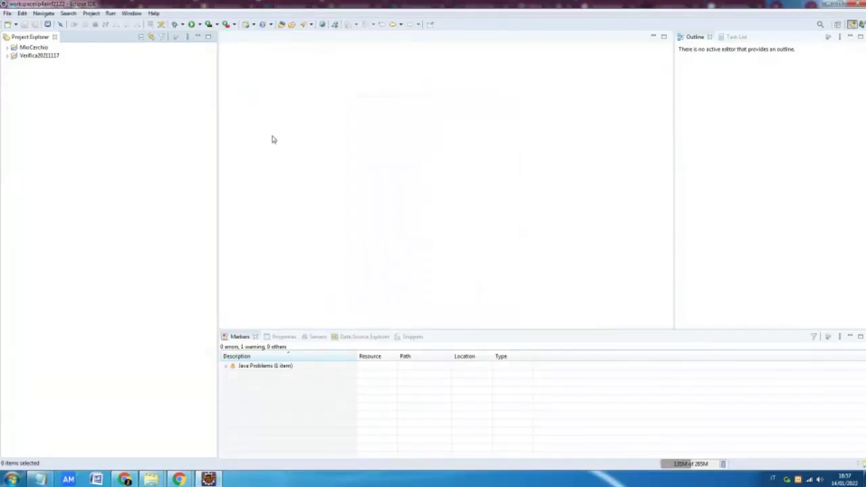
# Step: Start a new Dynamic Web Project and name it ComingSoon
pyautogui.click(6, 14)
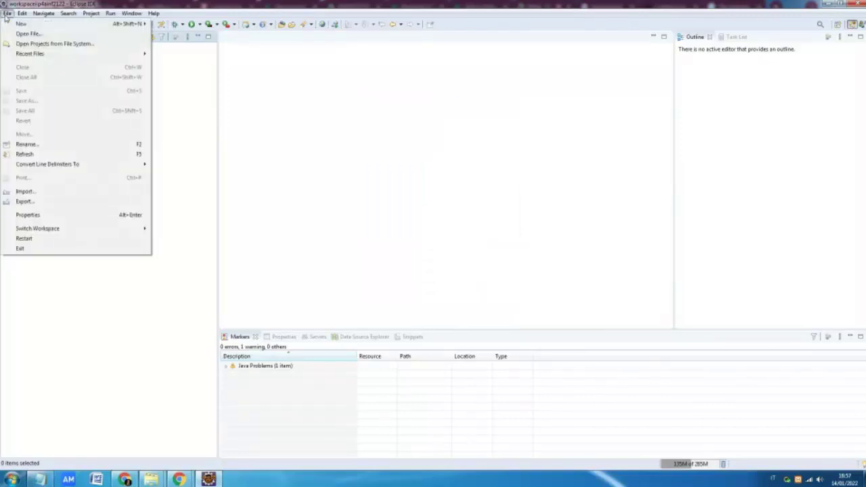
pyautogui.moveTo(13, 26)
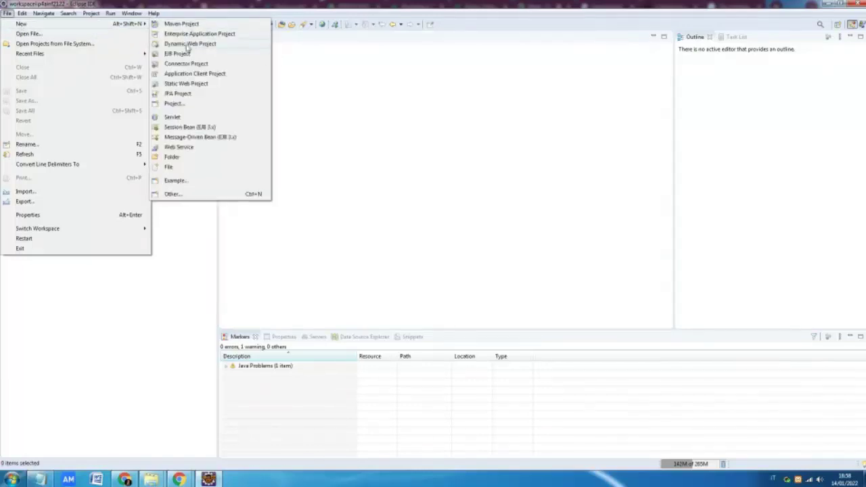
pyautogui.click(189, 44)
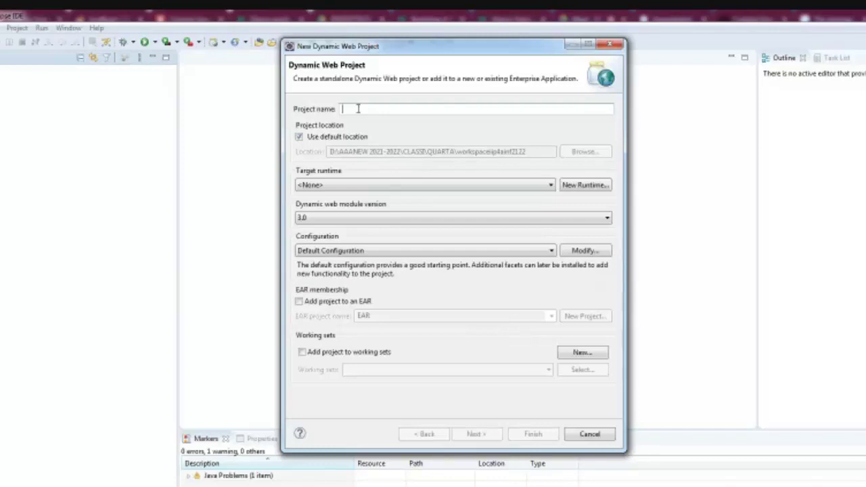
pyautogui.write('Coming')
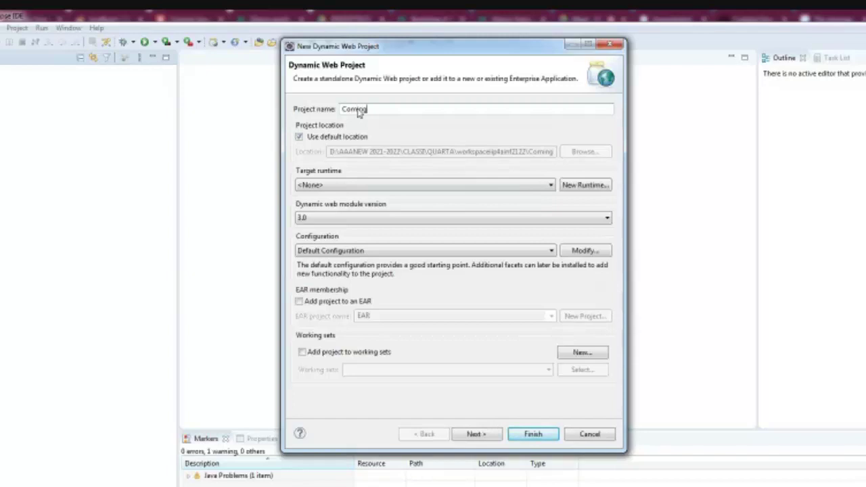
pyautogui.write('Soon')
# Step: Define a new server runtime environment of type Apache Tomcat v7.0 for the project
pyautogui.click(586, 185)
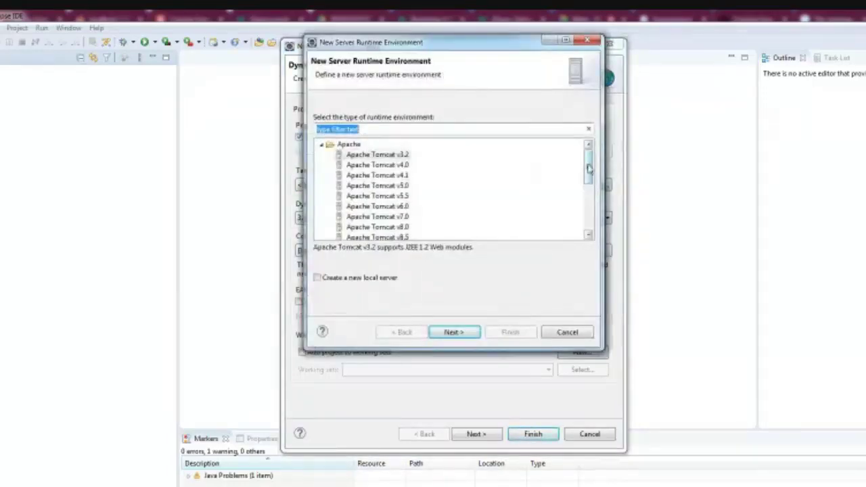
pyautogui.scroll(-2, 588, 191)
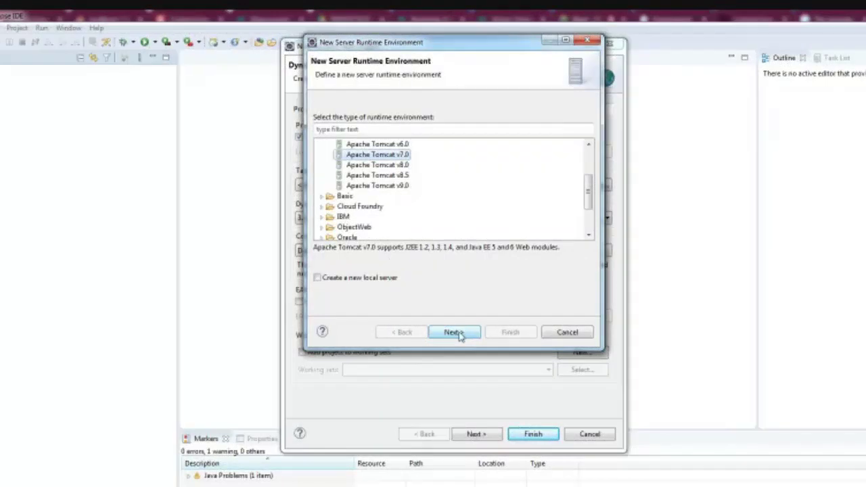
pyautogui.click(454, 332)
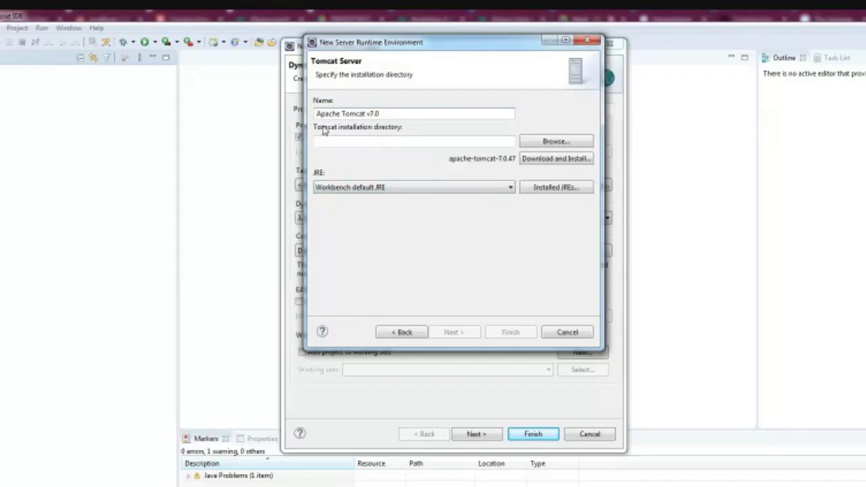
# Step: Set the Tomcat installation directory to C:\xampp\tomcat, then finish the runtime and create the web project
pyautogui.click(561, 142)
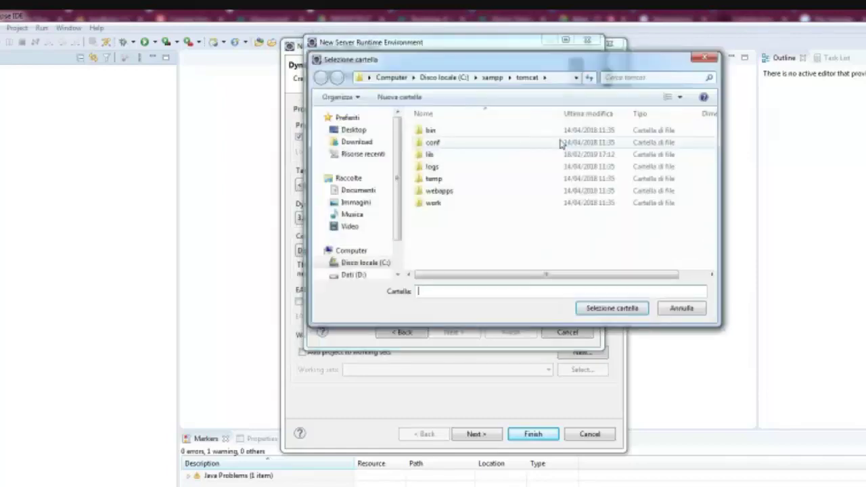
pyautogui.click(445, 77)
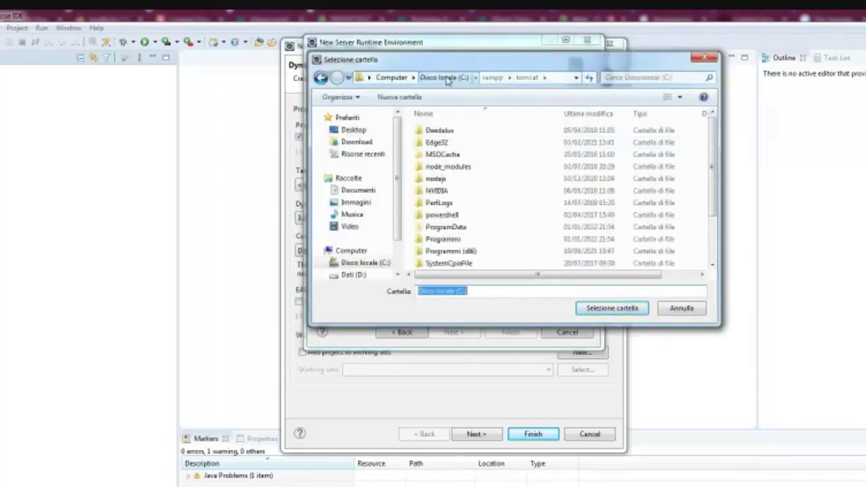
pyautogui.moveTo(711, 186); pyautogui.dragTo(715, 214)
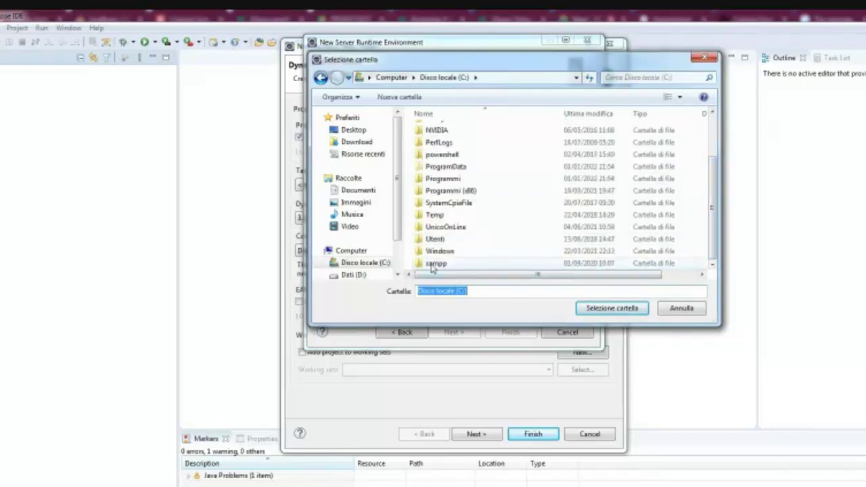
pyautogui.doubleClick(435, 263)
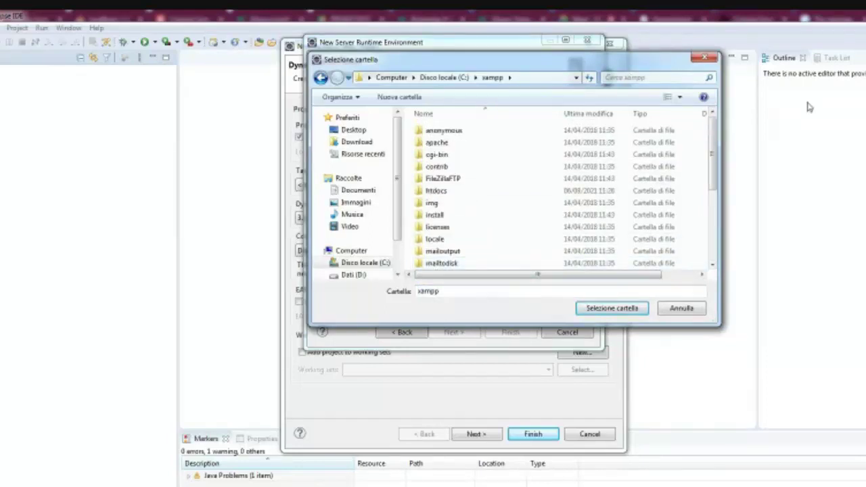
pyautogui.moveTo(716, 136); pyautogui.dragTo(715, 227)
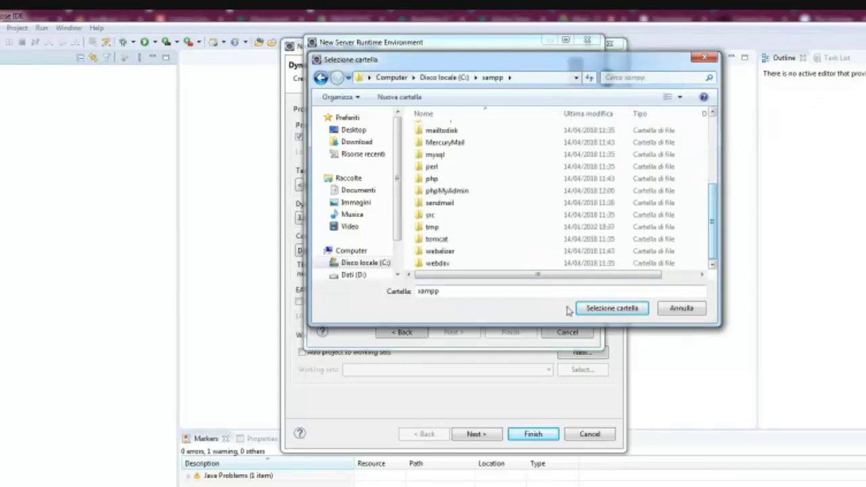
pyautogui.click(436, 239)
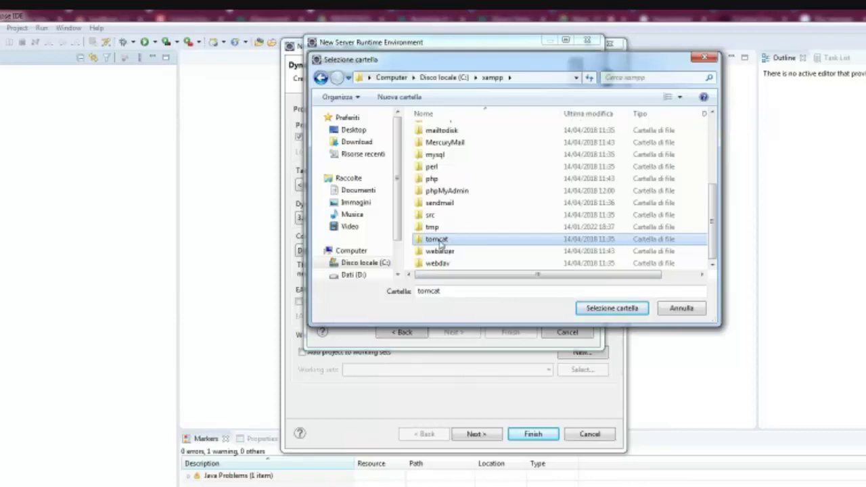
pyautogui.click(611, 310)
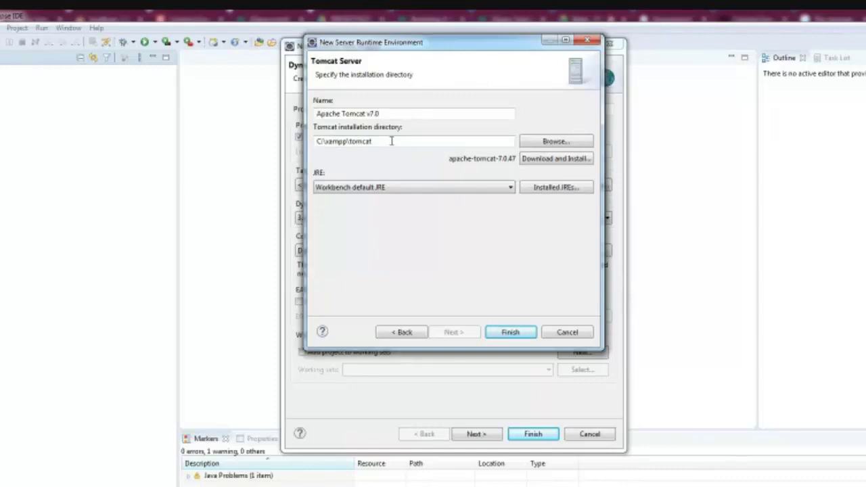
pyautogui.press('Return')
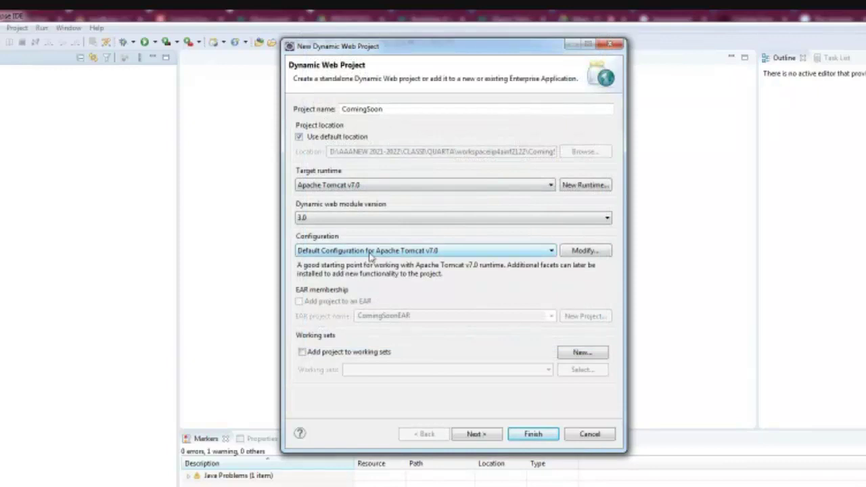
pyautogui.click(533, 435)
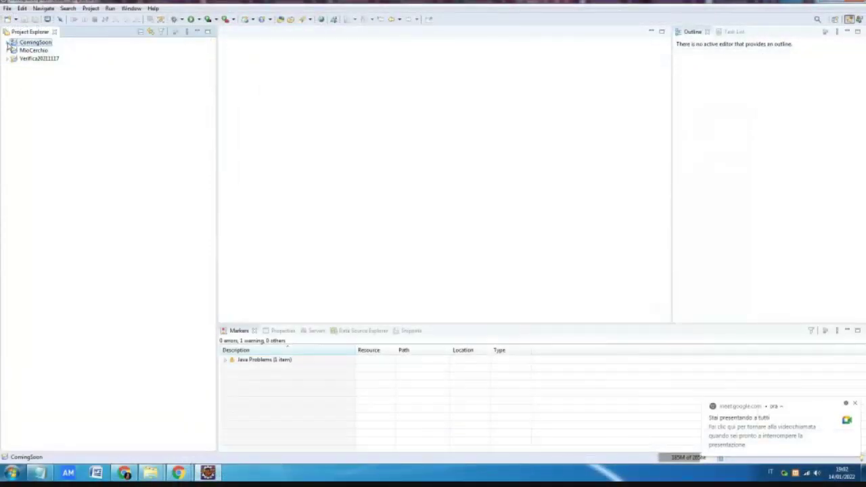
# Step: Examine the ComingSoon project's structure, expanding Java Resources with its src folder and the WebContent folder
pyautogui.click(8, 42)
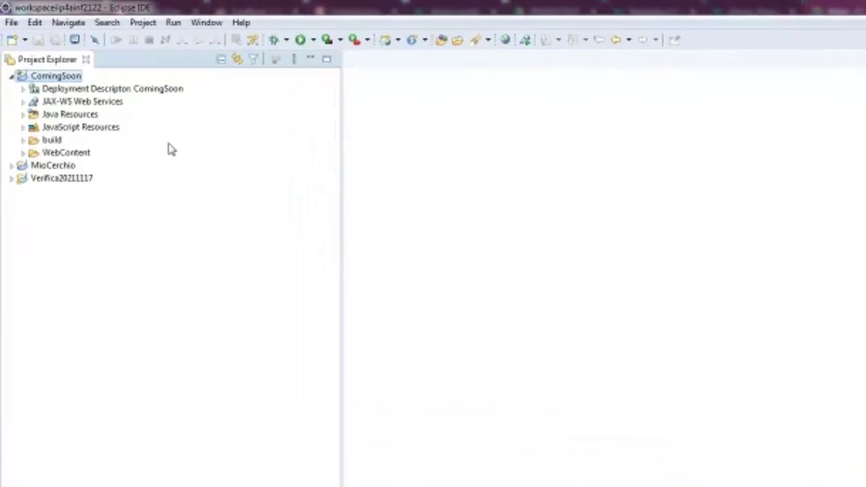
pyautogui.click(23, 116)
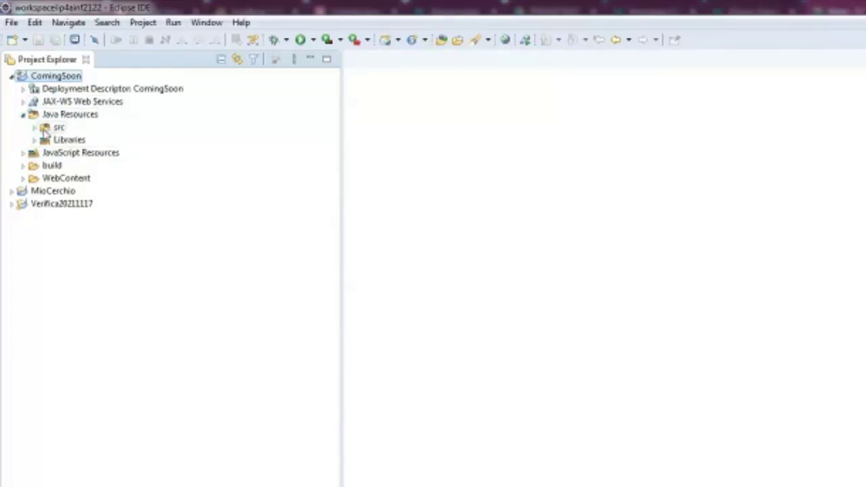
pyautogui.click(46, 129)
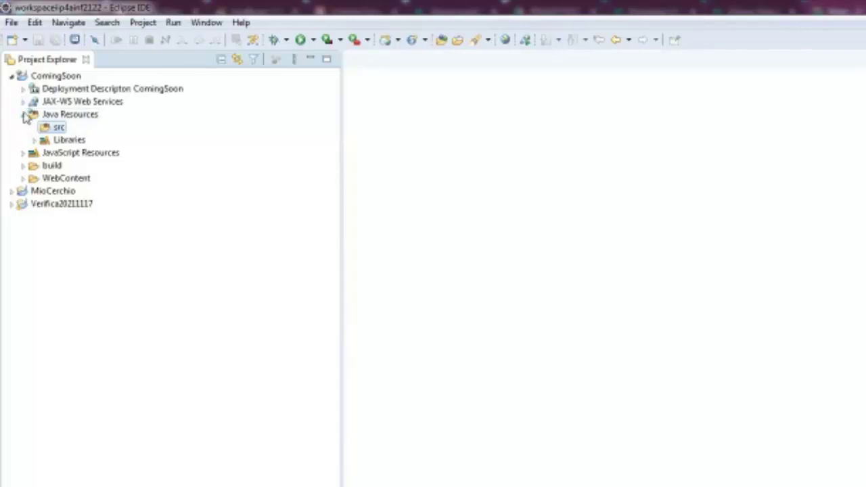
pyautogui.click(24, 115)
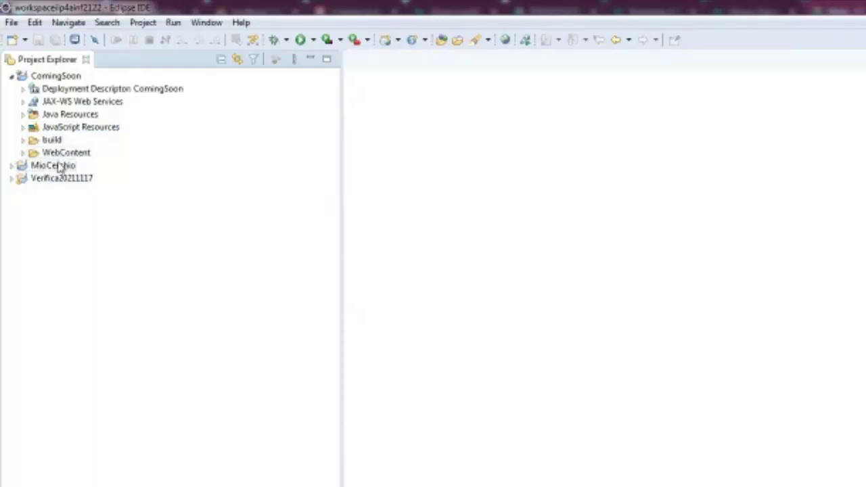
pyautogui.click(24, 155)
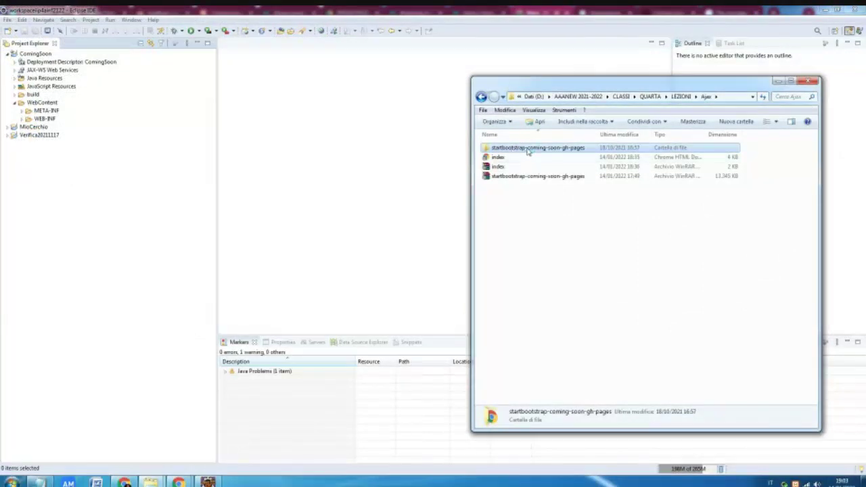
# Step: Copy the assets, css and js folders and the index file from startbootstrap-coming-soon-gh-pages into the ComingSoon project's WebContent folder
pyautogui.click(553, 267)
pyautogui.click(540, 150)
pyautogui.doubleClick(540, 151)
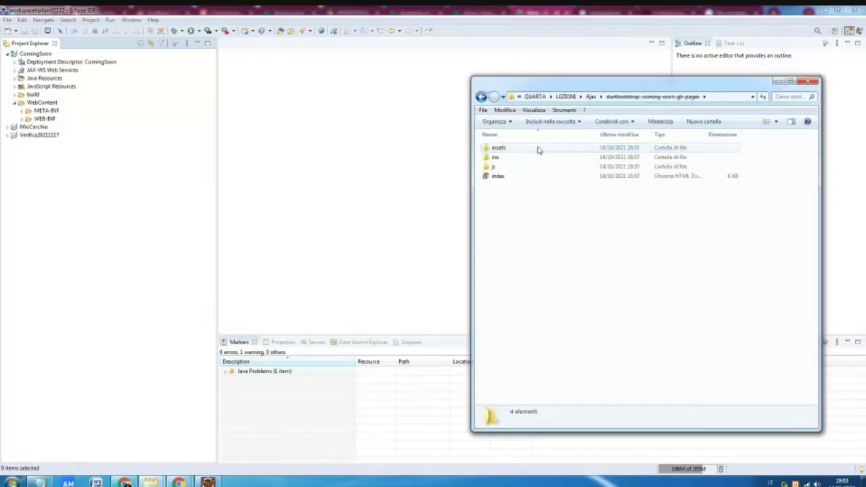
pyautogui.click(500, 152)
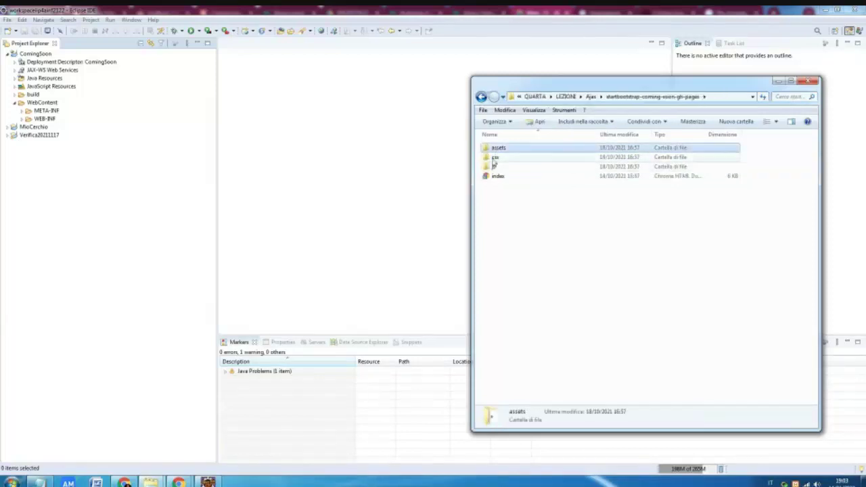
pyautogui.keyDown('shift'); pyautogui.click(493, 167); pyautogui.keyUp('shift')
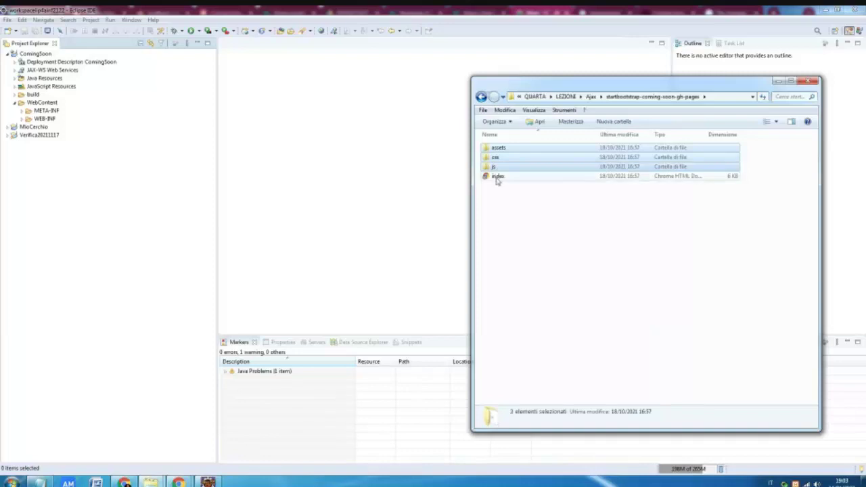
pyautogui.keyDown('shift'); pyautogui.click(498, 177); pyautogui.keyUp('shift')
pyautogui.rightClick(497, 178)
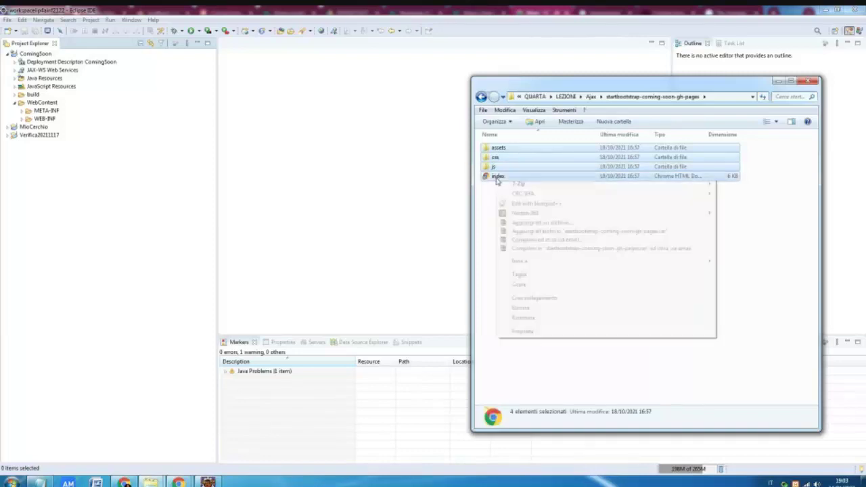
pyautogui.click(519, 285)
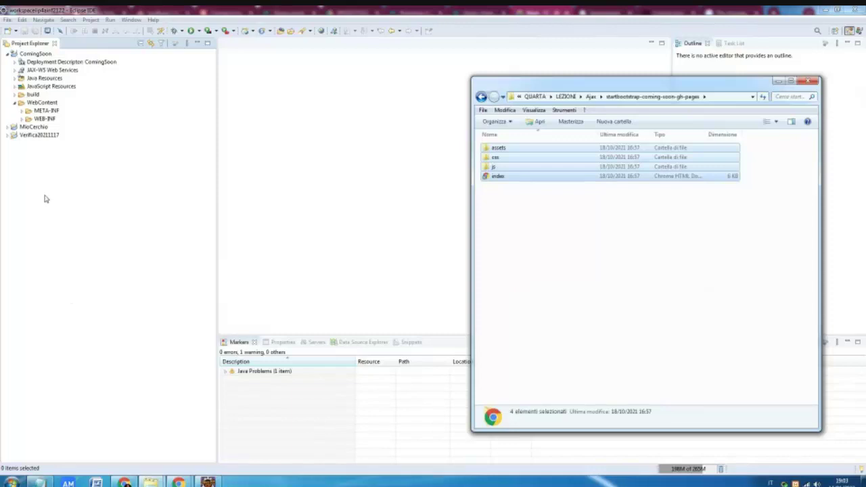
pyautogui.click(36, 105)
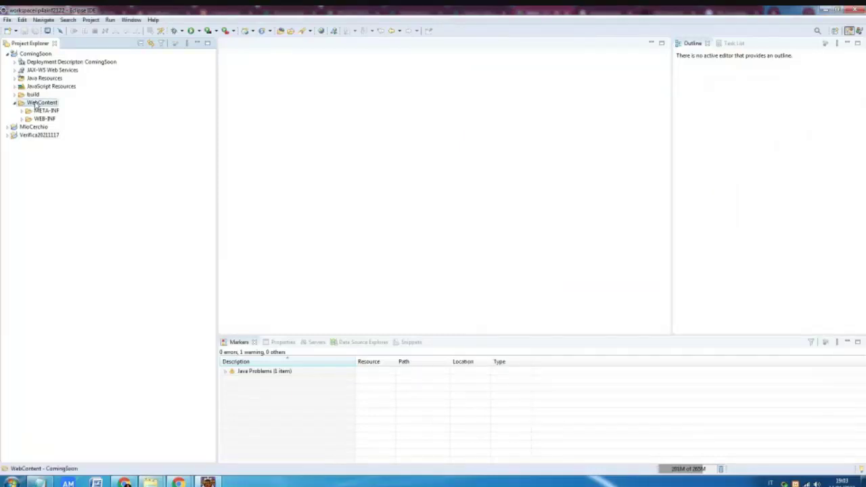
pyautogui.rightClick(36, 105)
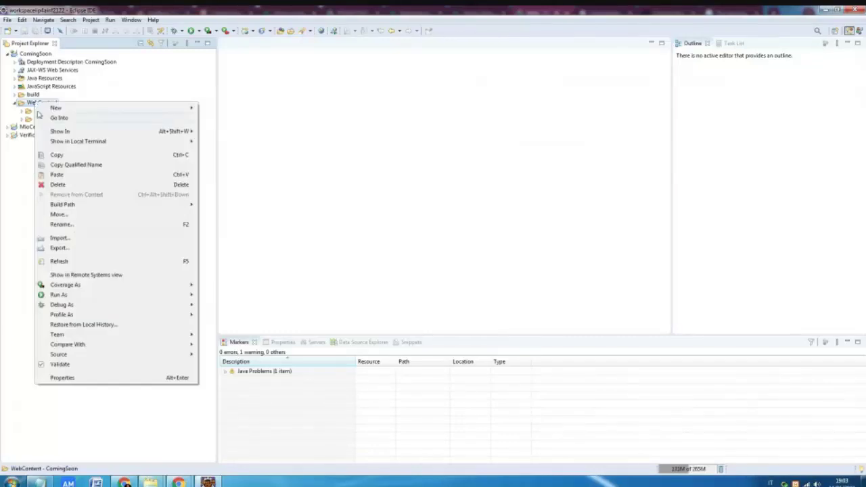
pyautogui.click(59, 174)
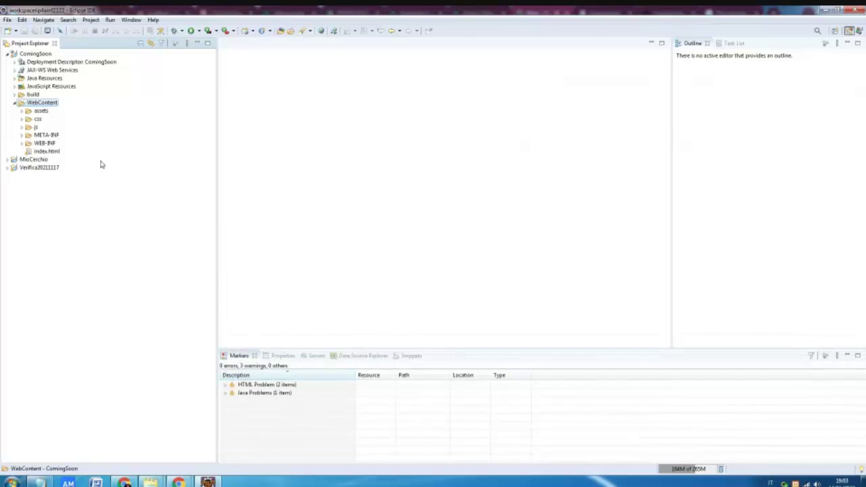
# Step: Open WebContent's index.html with the HTML Editor and maximize the editor area
pyautogui.rightClick(50, 153)
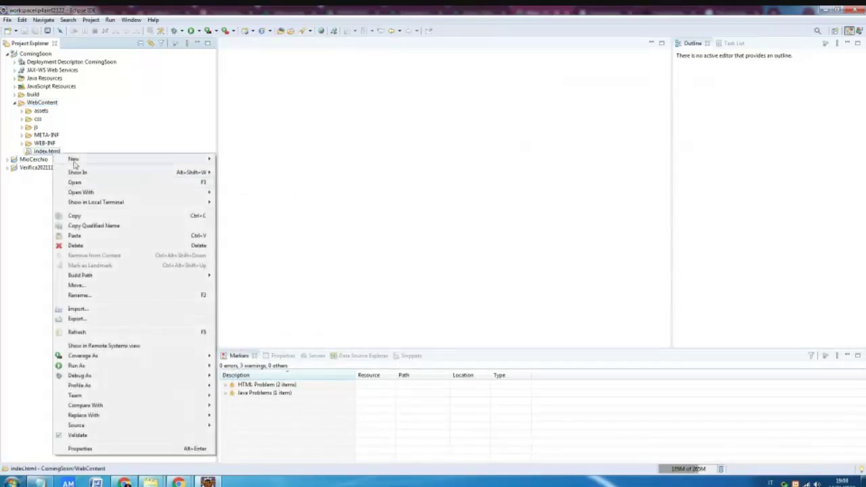
pyautogui.moveTo(89, 195)
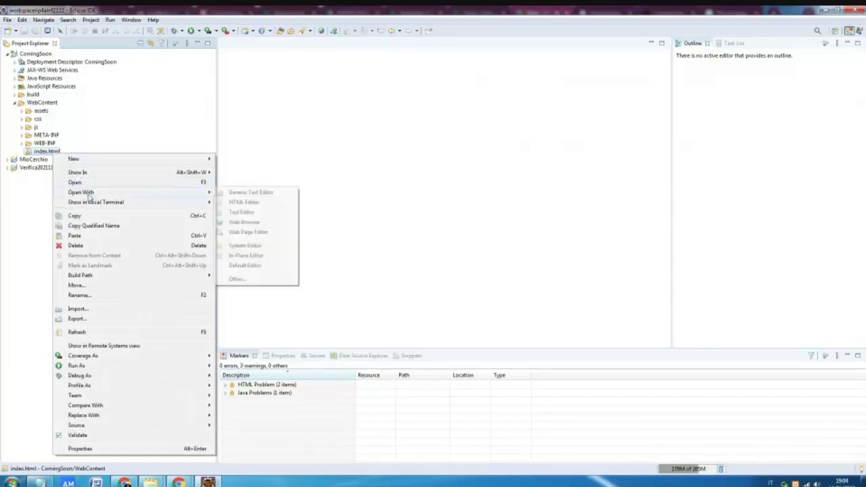
pyautogui.click(240, 202)
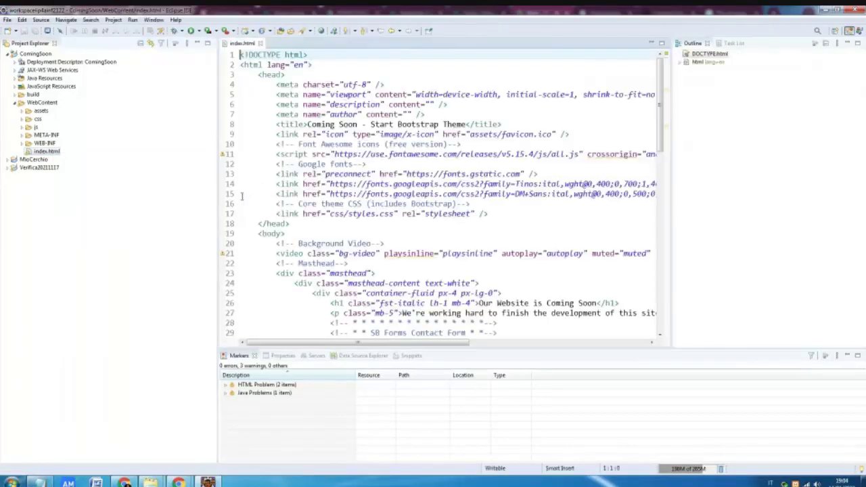
pyautogui.click(662, 43)
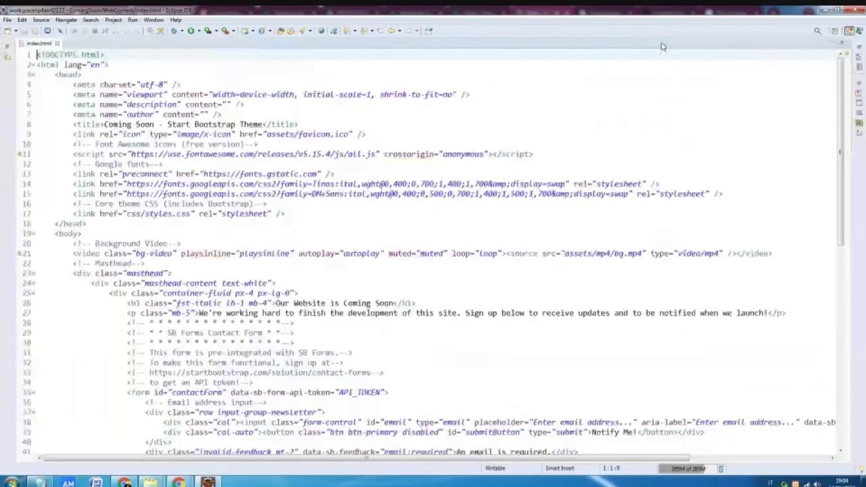
# Step: Examine the template's index.html source, from the contactForm markup and its submit messages down to the scripts at the end
pyautogui.scroll(-1, 478, 150)
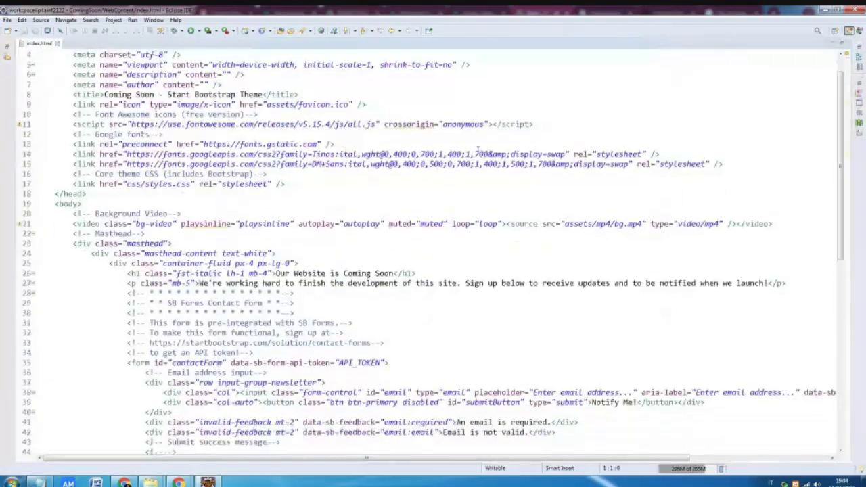
pyautogui.scroll(-6, 478, 150)
pyautogui.click(451, 184)
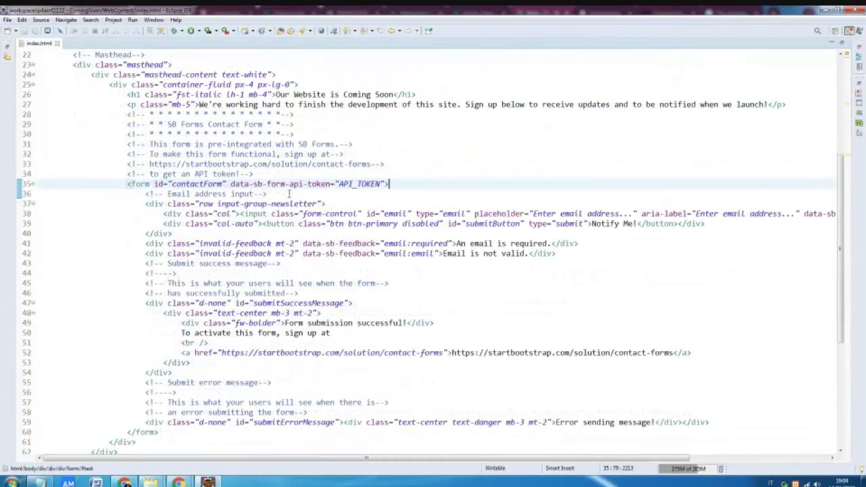
pyautogui.scroll(-1, 379, 340)
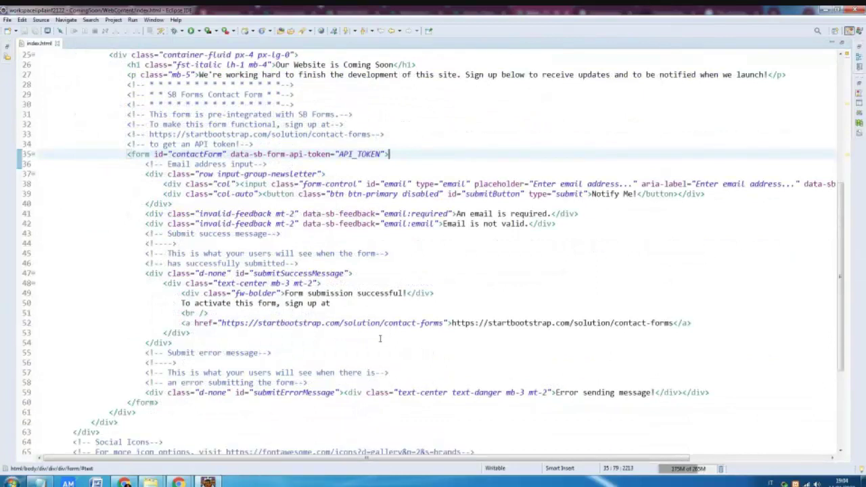
pyautogui.scroll(1, 505, 360)
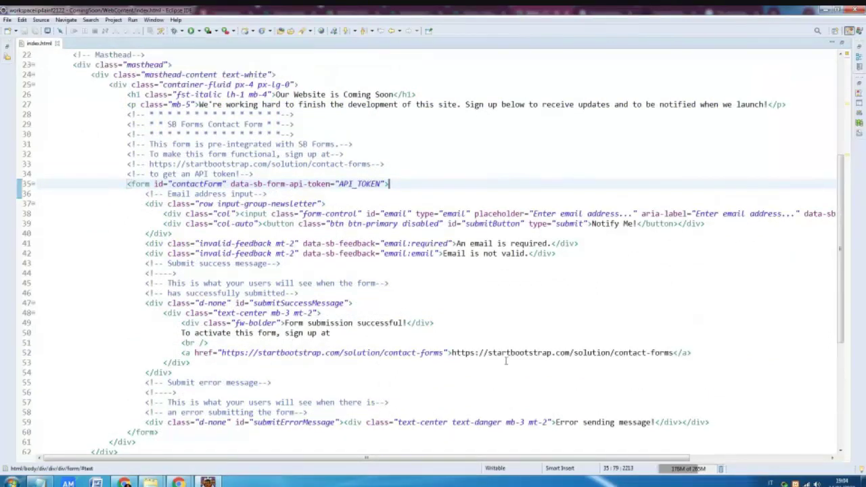
pyautogui.scroll(-7, 506, 360)
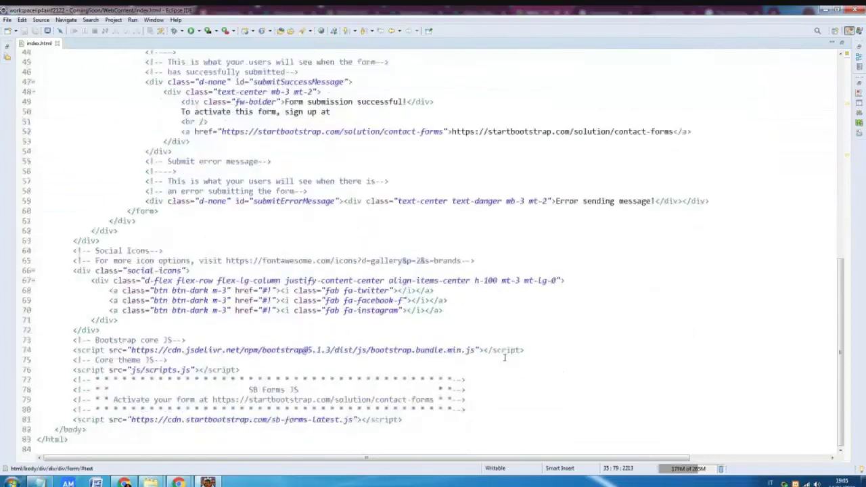
pyautogui.scroll(7, 504, 359)
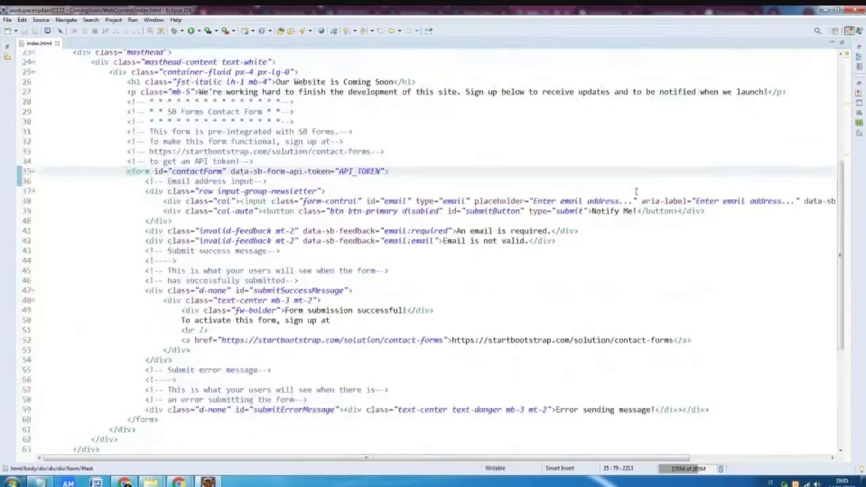
# Step: Copy the index HTML file from the Ajax folder into WebContent in Eclipse, overwriting the existing index.html
pyautogui.hotkey('alt', 'Tab')
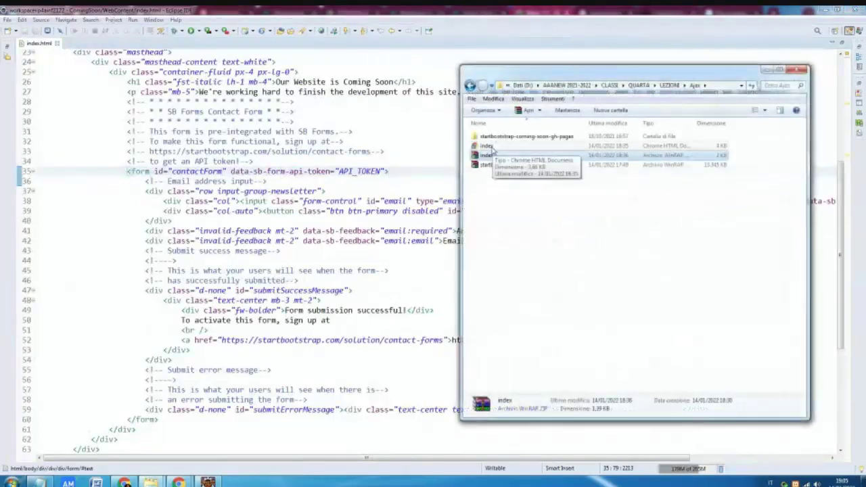
pyautogui.rightClick(488, 147)
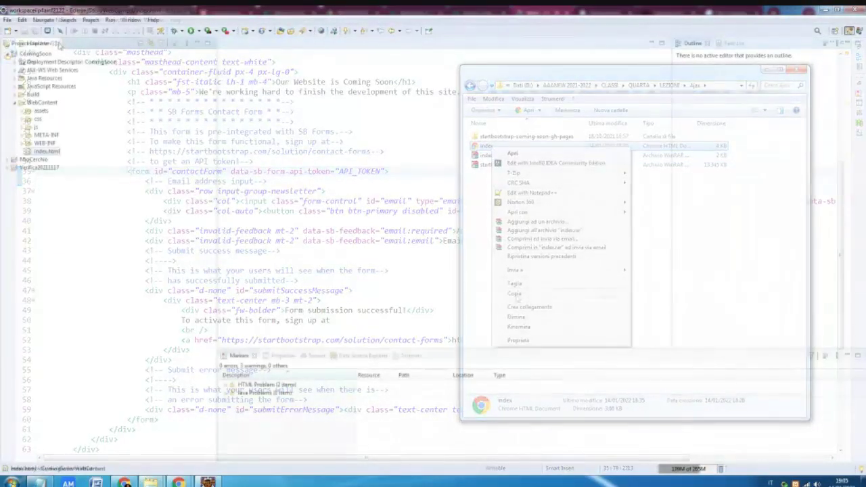
pyautogui.click(43, 103)
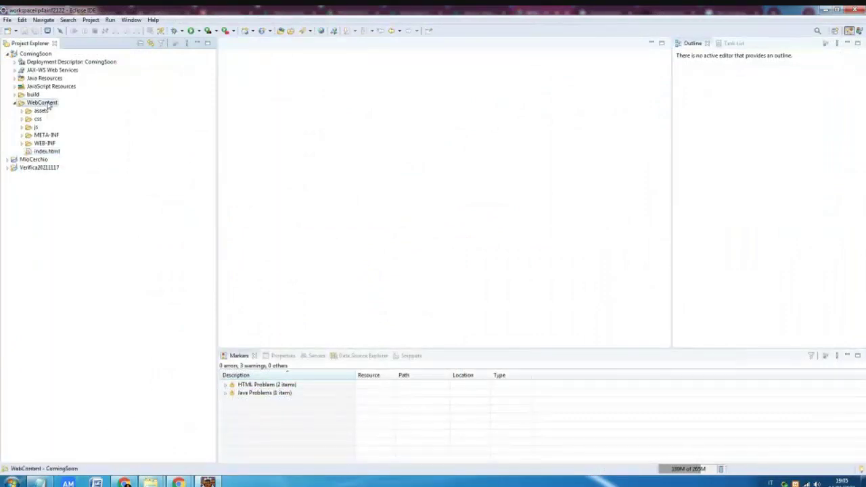
pyautogui.rightClick(46, 102)
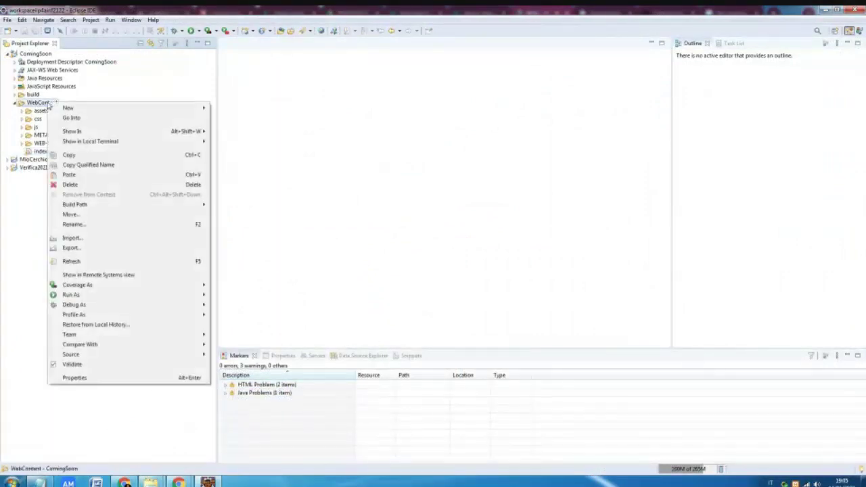
pyautogui.click(70, 174)
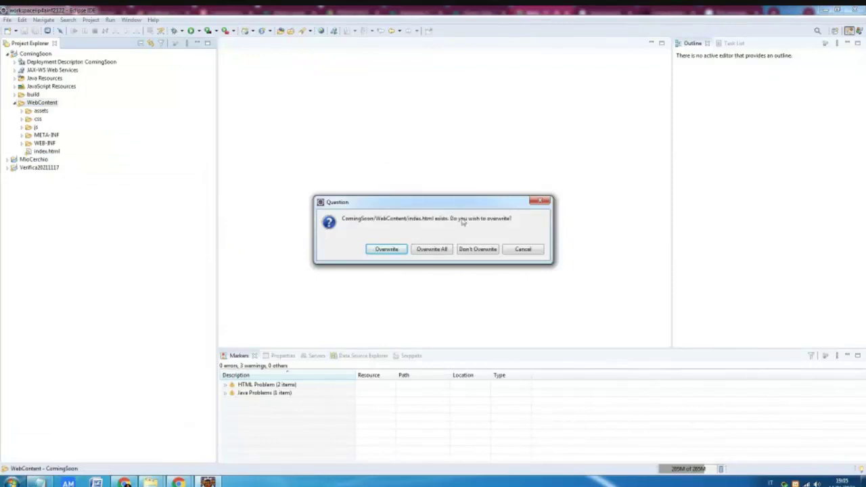
pyautogui.click(421, 251)
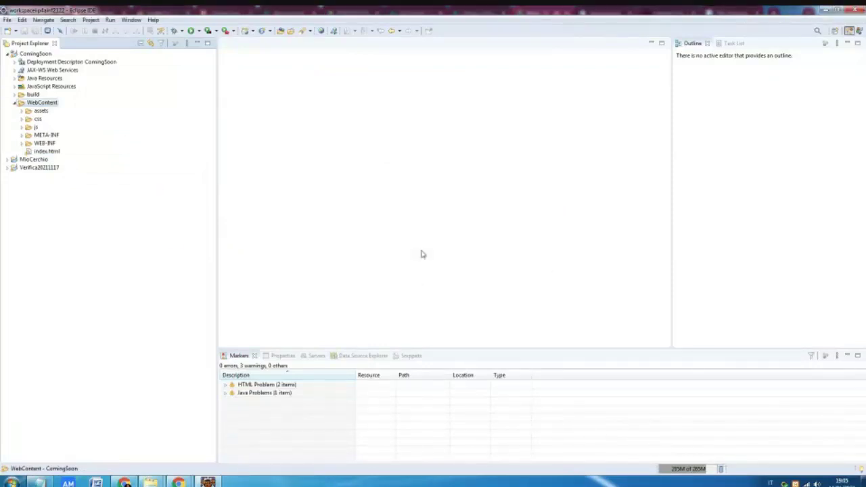
# Step: Open the replaced index.html with the HTML Editor and maximize the editor area
pyautogui.rightClick(45, 153)
pyautogui.moveTo(77, 191)
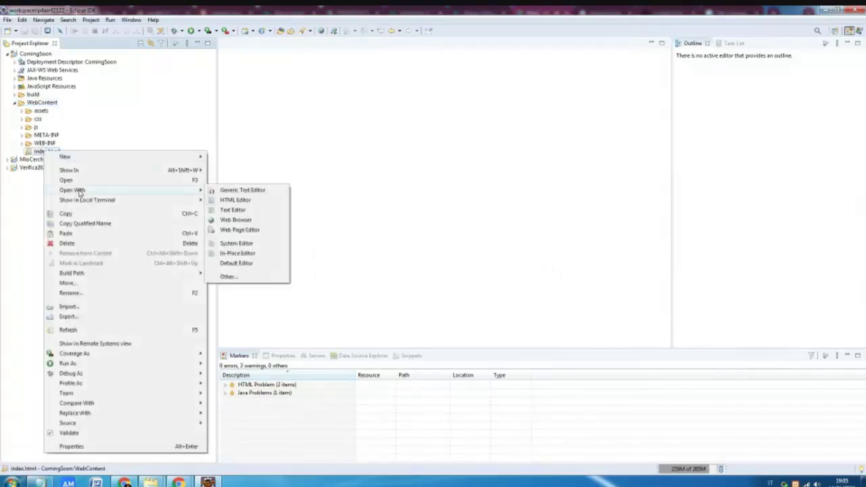
pyautogui.click(243, 198)
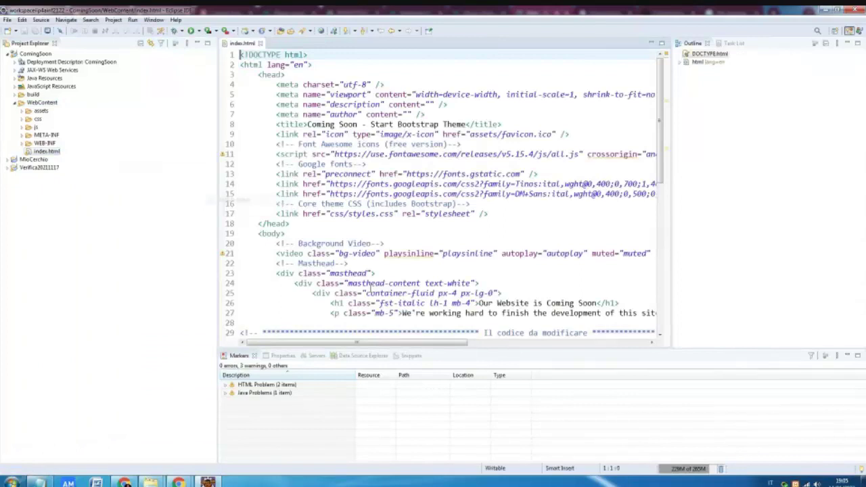
pyautogui.click(666, 42)
# Step: Review the simplified contactForm block marked "Il codice da modificare" and the script references, placing the cursor on its closing comment line
pyautogui.scroll(-3, 639, 256)
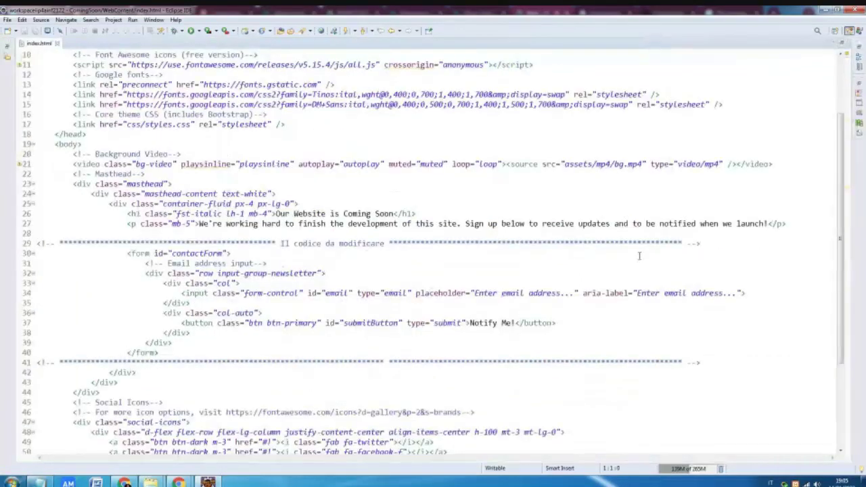
pyautogui.scroll(-5, 639, 256)
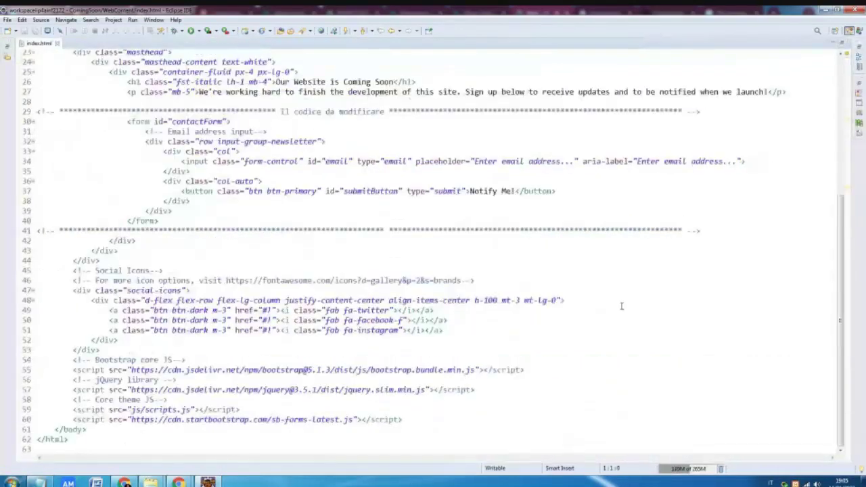
pyautogui.scroll(3, 657, 363)
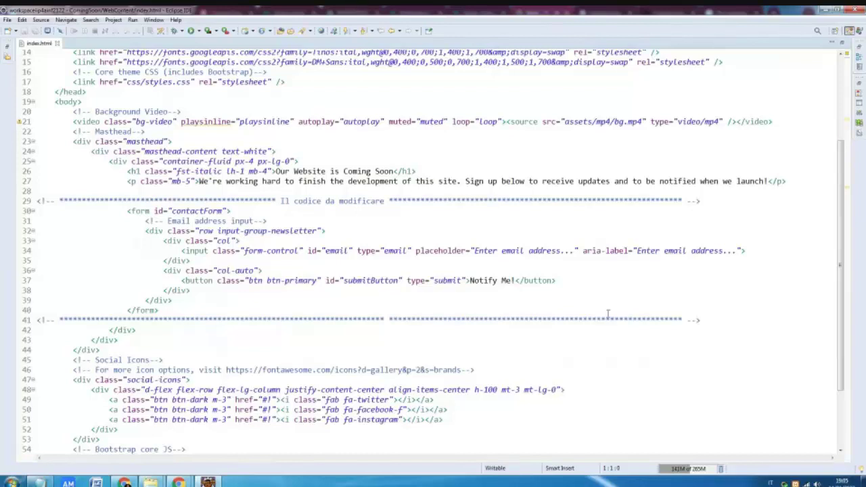
pyautogui.click(390, 319)
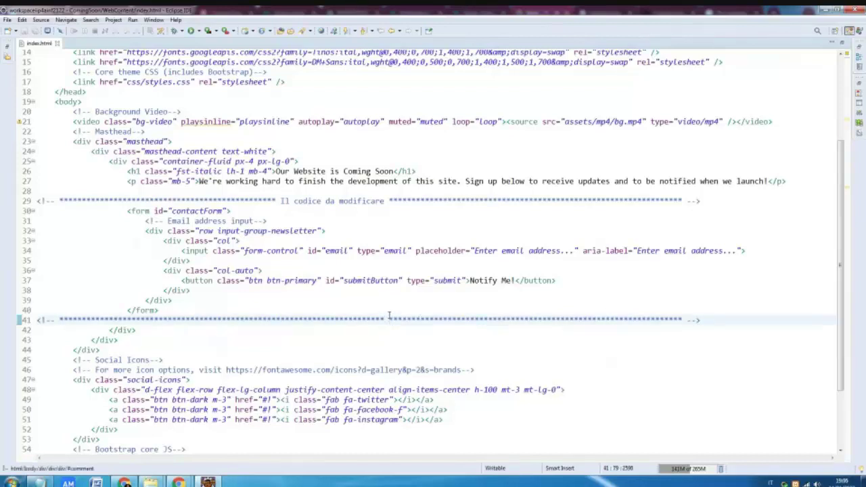